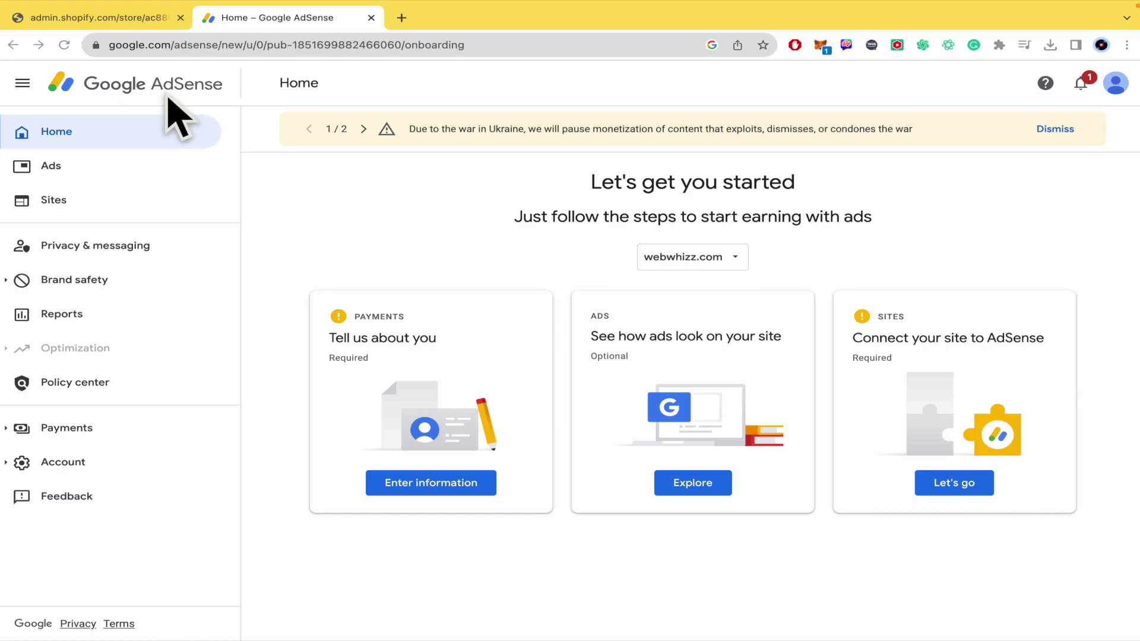
Step: Open Ads and click through the Auto ads introduction slides to dismiss them
{"action": "left_click", "coordinate": [90, 172]}
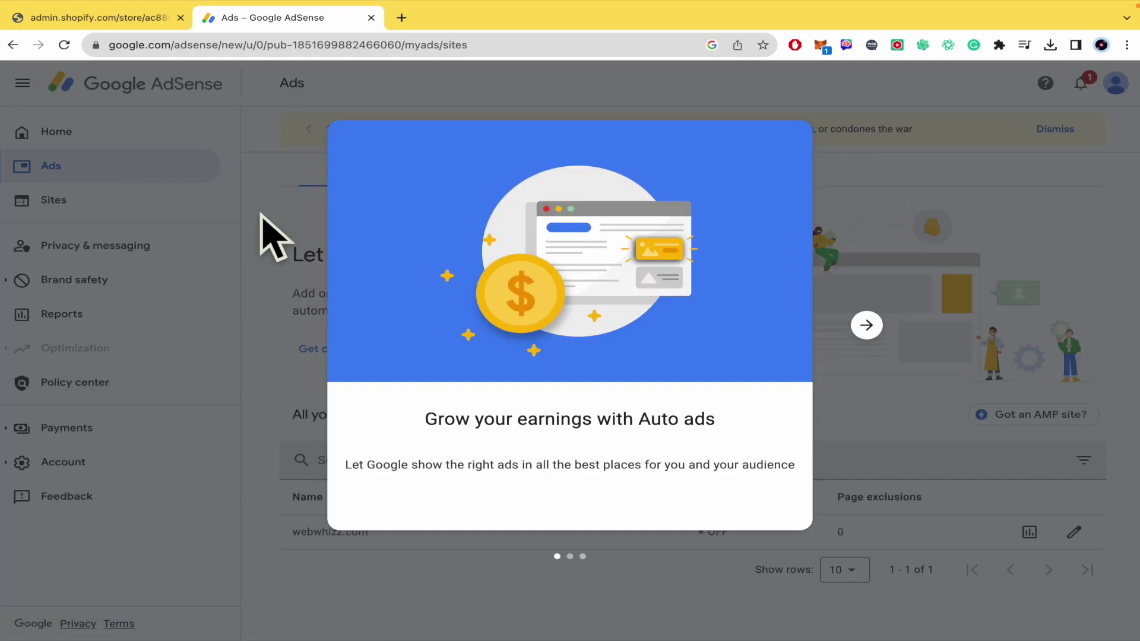
{"action": "left_click", "coordinate": [866, 325]}
{"action": "left_click", "coordinate": [868, 327]}
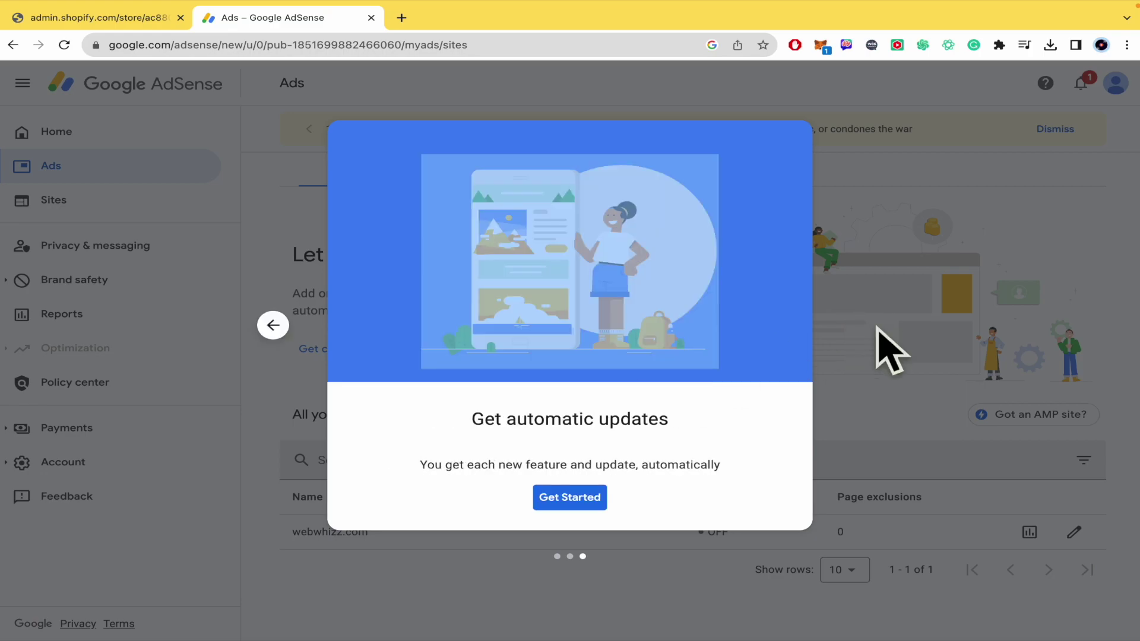
{"action": "left_click", "coordinate": [594, 499]}
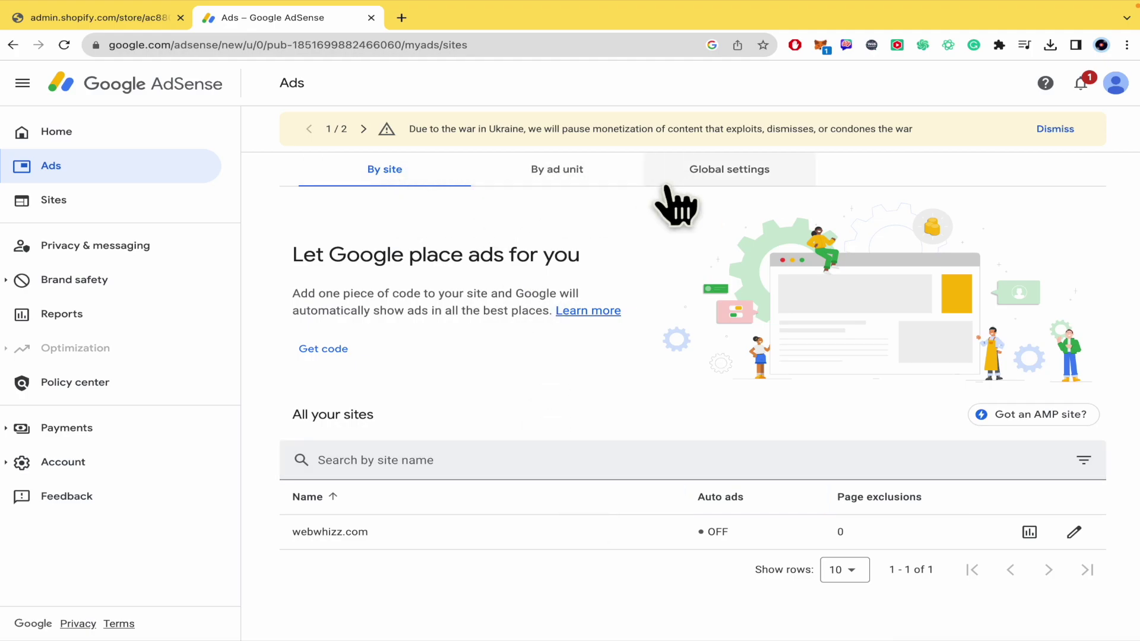
{"action": "left_click", "coordinate": [561, 178]}
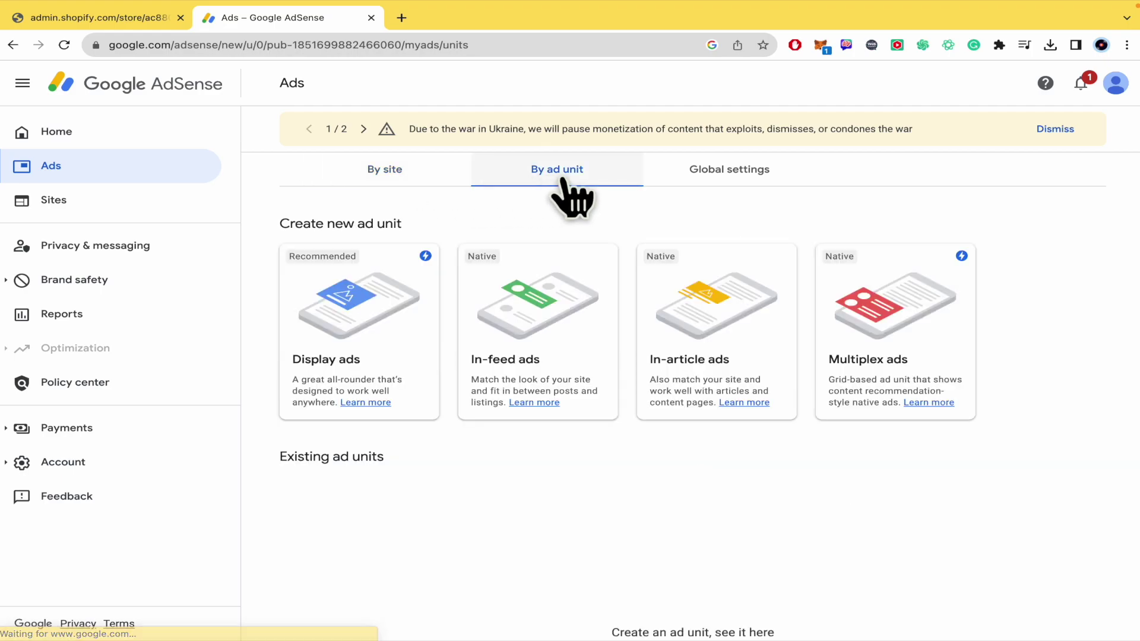
{"action": "left_click", "coordinate": [731, 174]}
{"action": "left_click", "coordinate": [414, 183]}
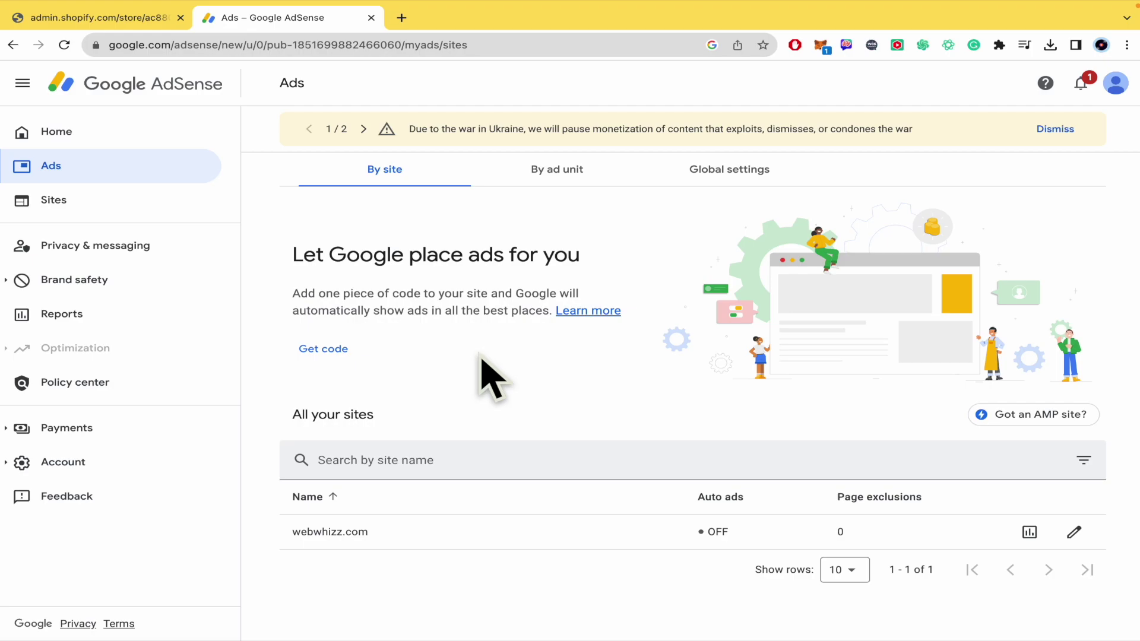
{"action": "left_click", "coordinate": [562, 184]}
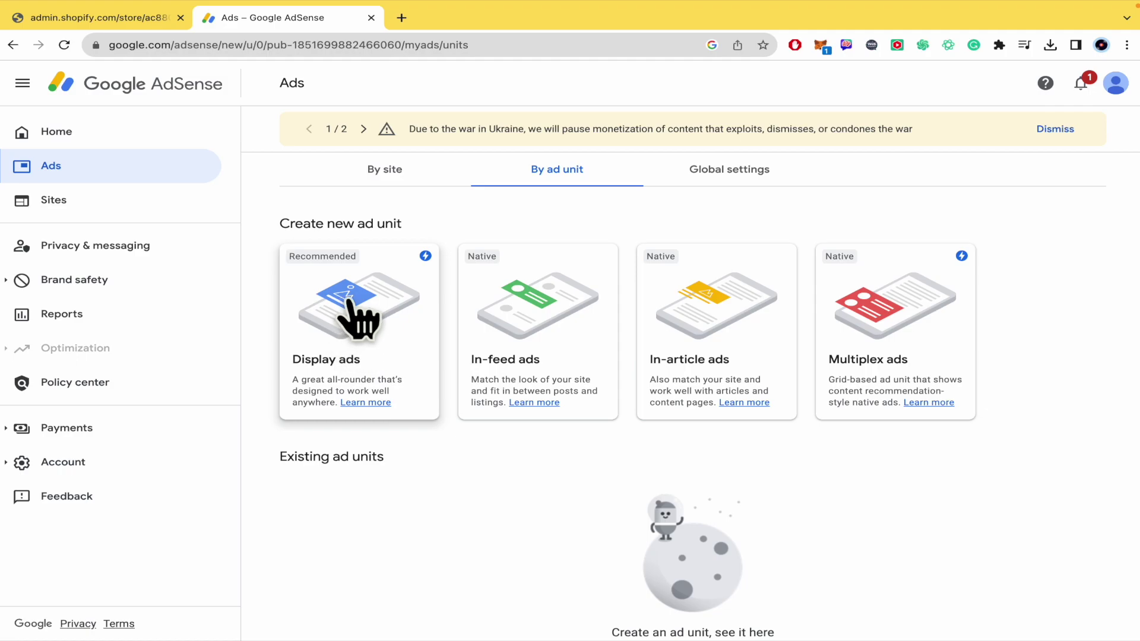
Step: Start a new display ad unit and preview the square, horizontal and vertical example shapes
{"action": "left_click", "coordinate": [374, 336]}
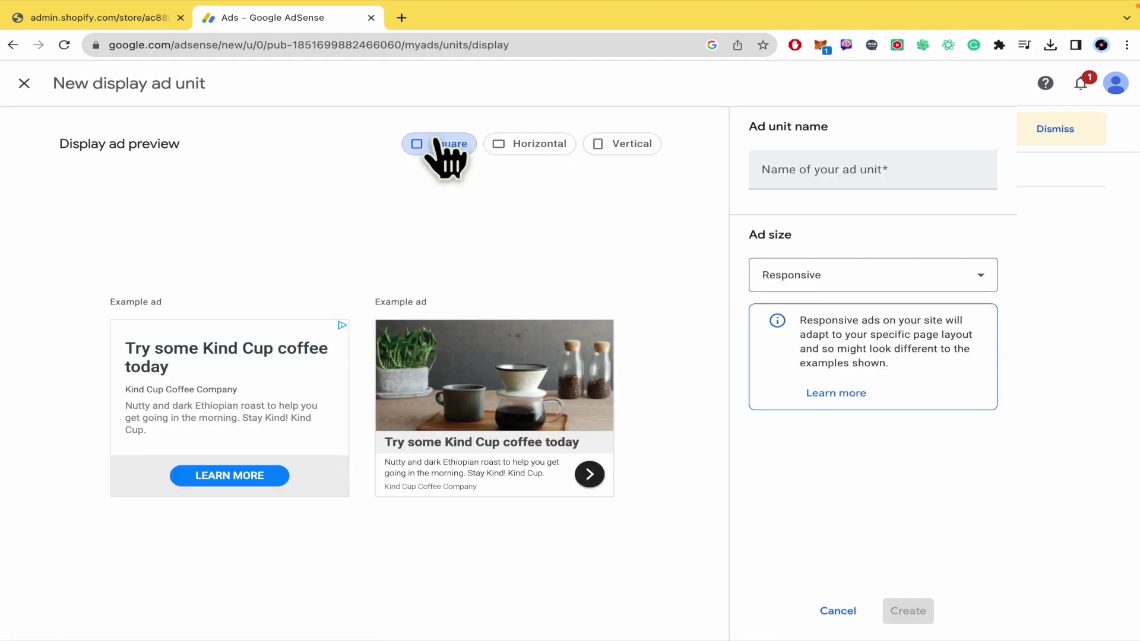
{"action": "left_click", "coordinate": [497, 151]}
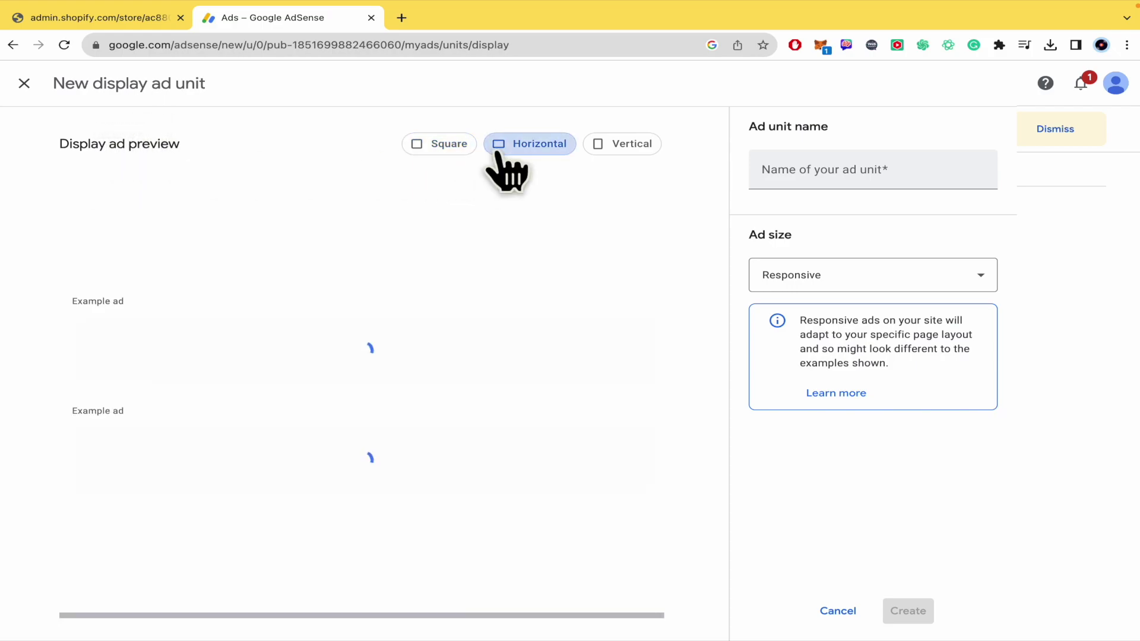
{"action": "left_click", "coordinate": [601, 148]}
{"action": "left_click", "coordinate": [463, 147]}
{"action": "left_click", "coordinate": [505, 149]}
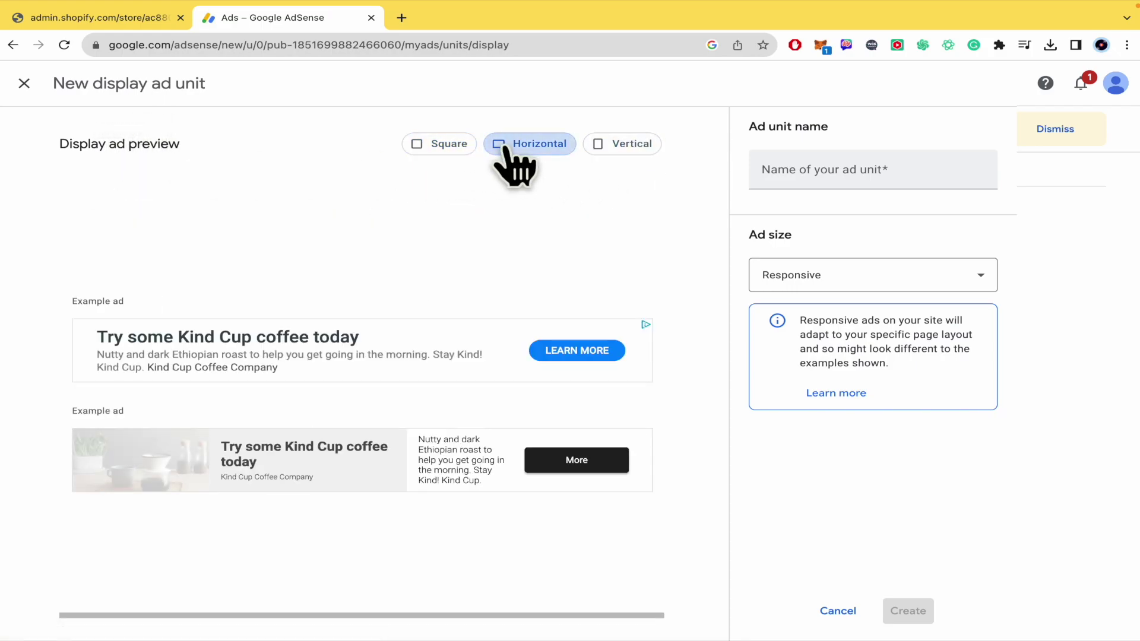
{"action": "left_click", "coordinate": [622, 148]}
{"action": "left_click", "coordinate": [541, 148]}
{"action": "left_click", "coordinate": [440, 149]}
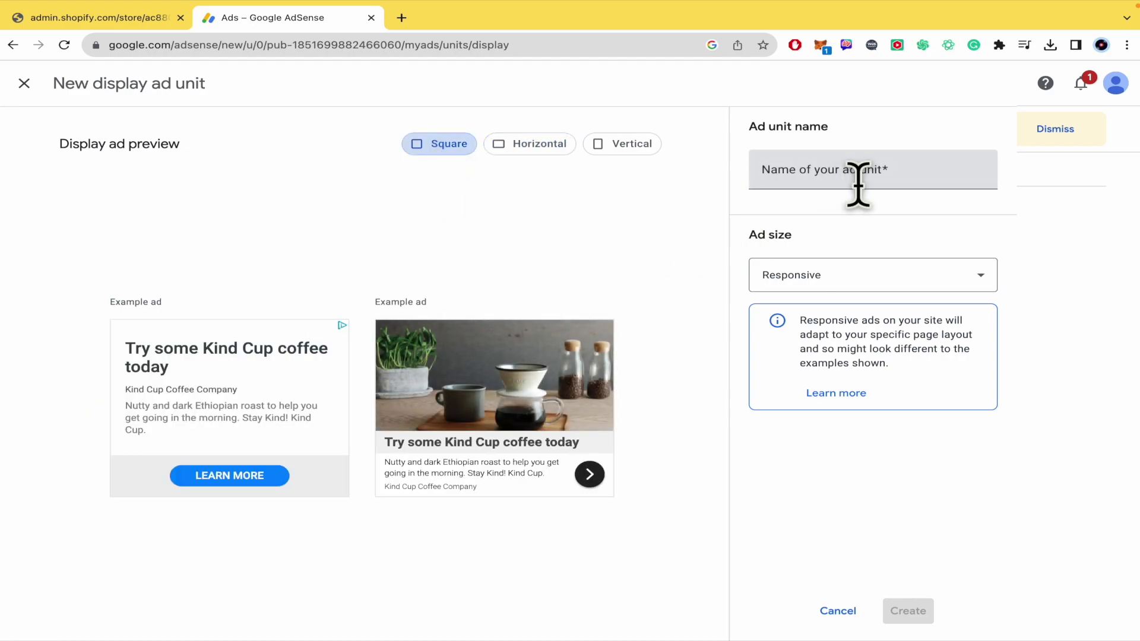
Step: Try a fixed 728x90 ad size, then set the ad size back to Responsive
{"action": "triple_click", "coordinate": [771, 237]}
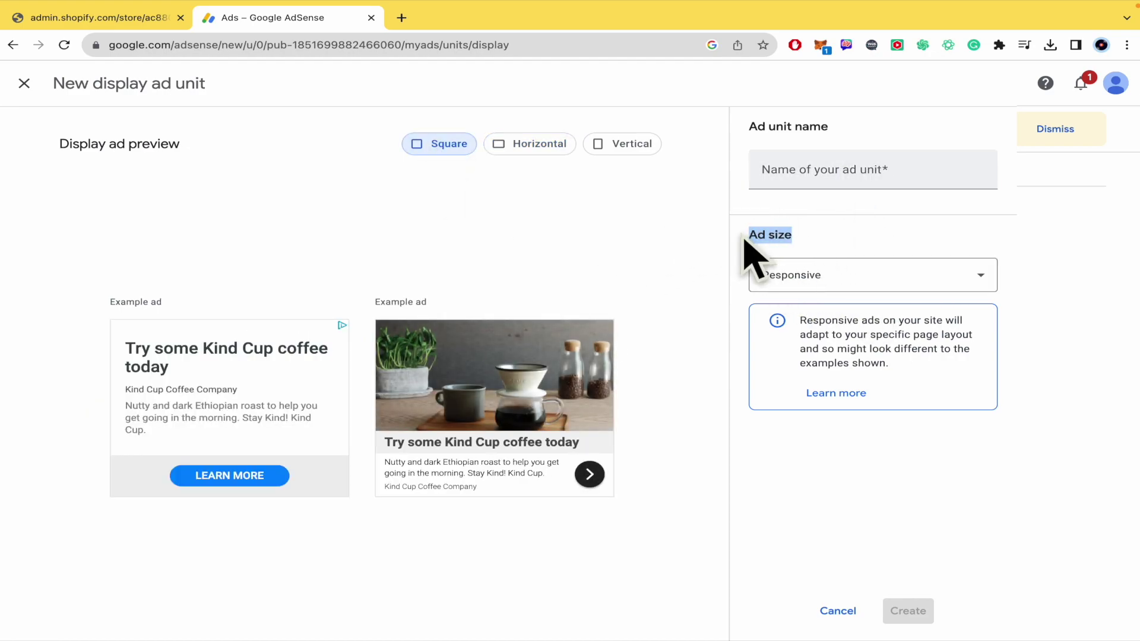
{"action": "left_click", "coordinate": [889, 279]}
{"action": "left_click", "coordinate": [849, 322]}
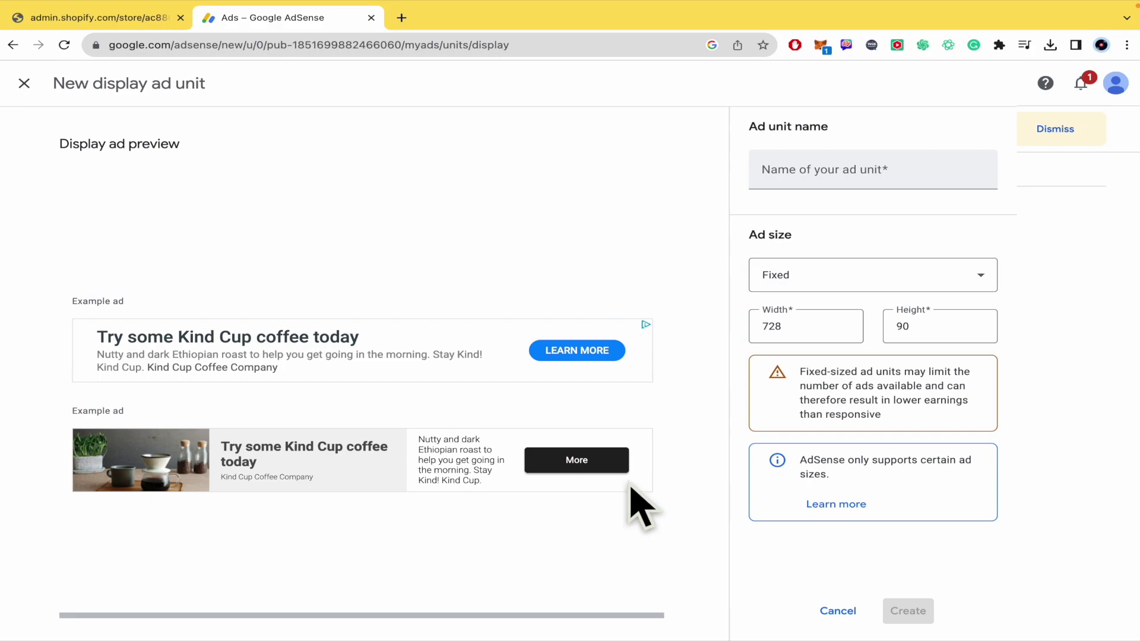
{"action": "left_click", "coordinate": [837, 276]}
{"action": "left_click", "coordinate": [843, 287]}
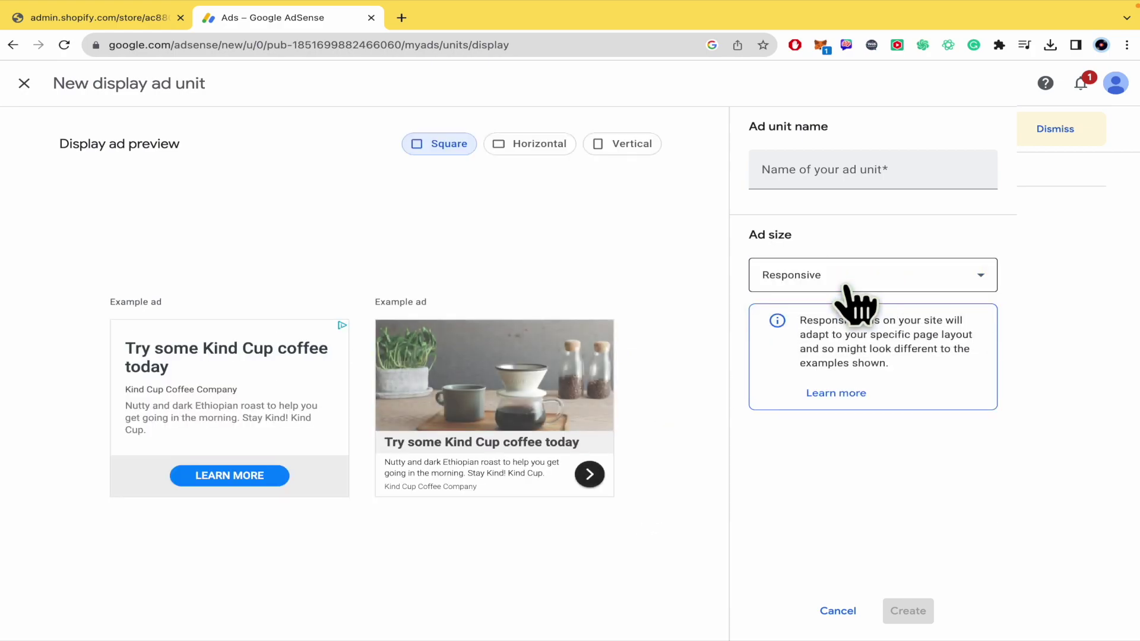
Step: Name the ad unit TEST SHOPIFY and create it
{"action": "left_click", "coordinate": [883, 167]}
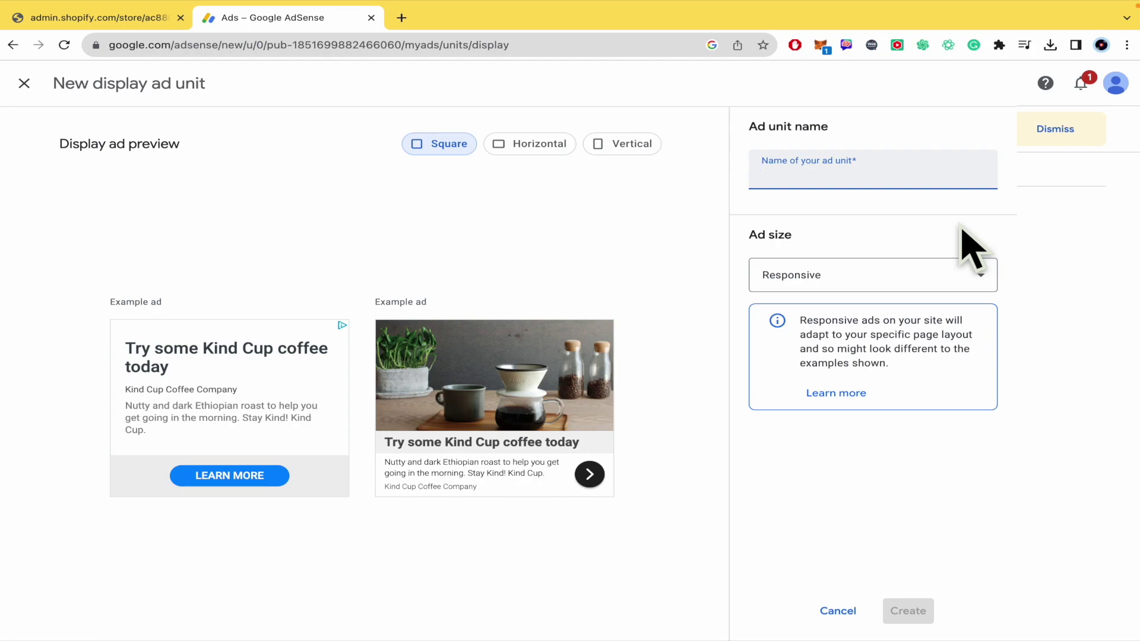
{"action": "type", "text": "TEST SHOPIFY"}
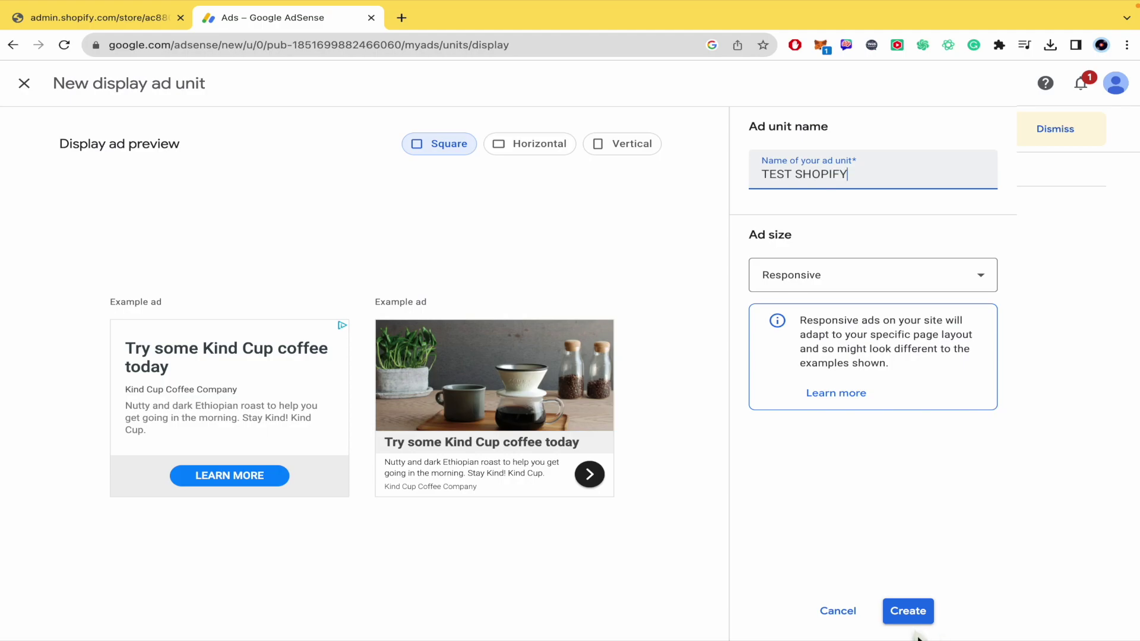
{"action": "left_click", "coordinate": [916, 621]}
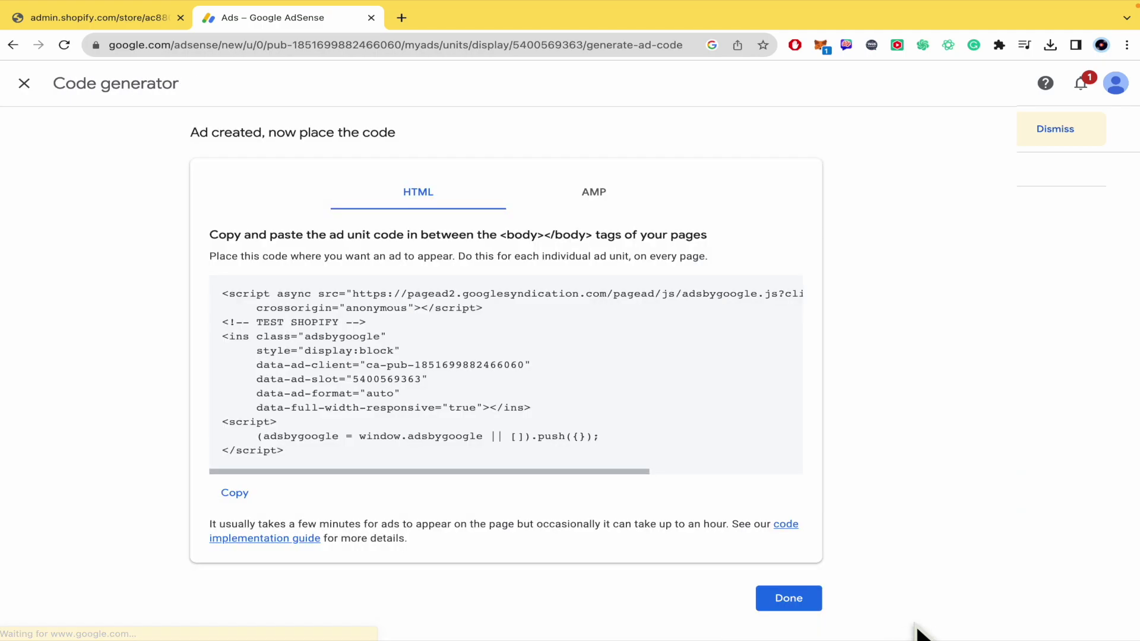
Step: Copy the new ad unit's HTML code and go back to the Shopify admin
{"action": "left_click_drag", "start_coordinate": [380, 454], "coordinate": [271, 312]}
{"action": "left_click", "coordinate": [527, 381]}
{"action": "key", "text": "ctrl+a"}
{"action": "left_click", "coordinate": [517, 365]}
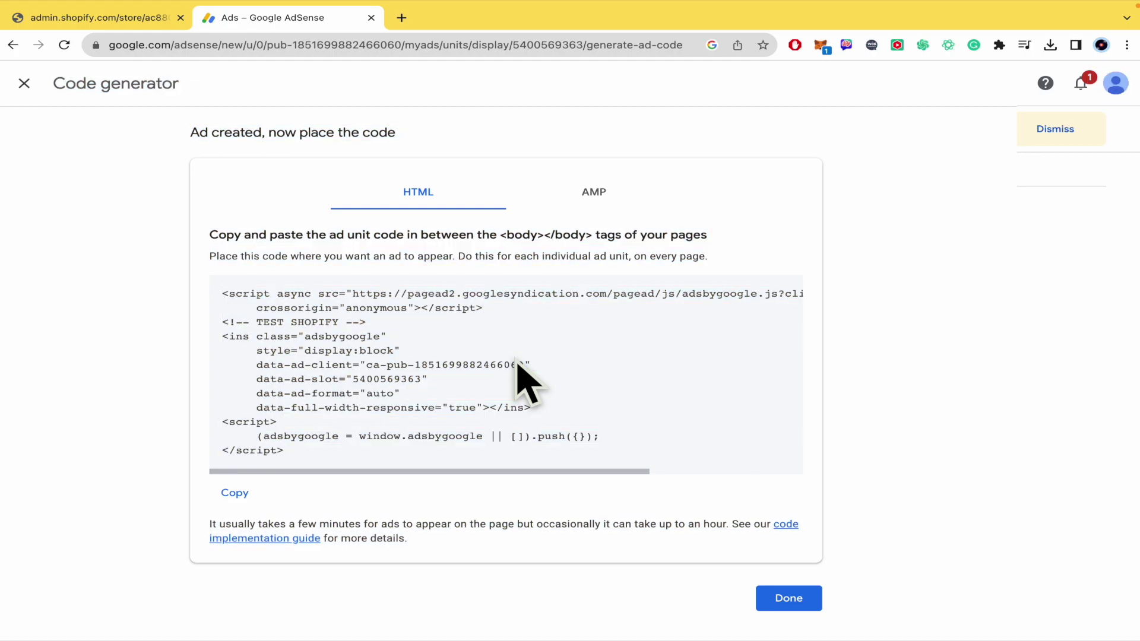
{"action": "left_click", "coordinate": [237, 494]}
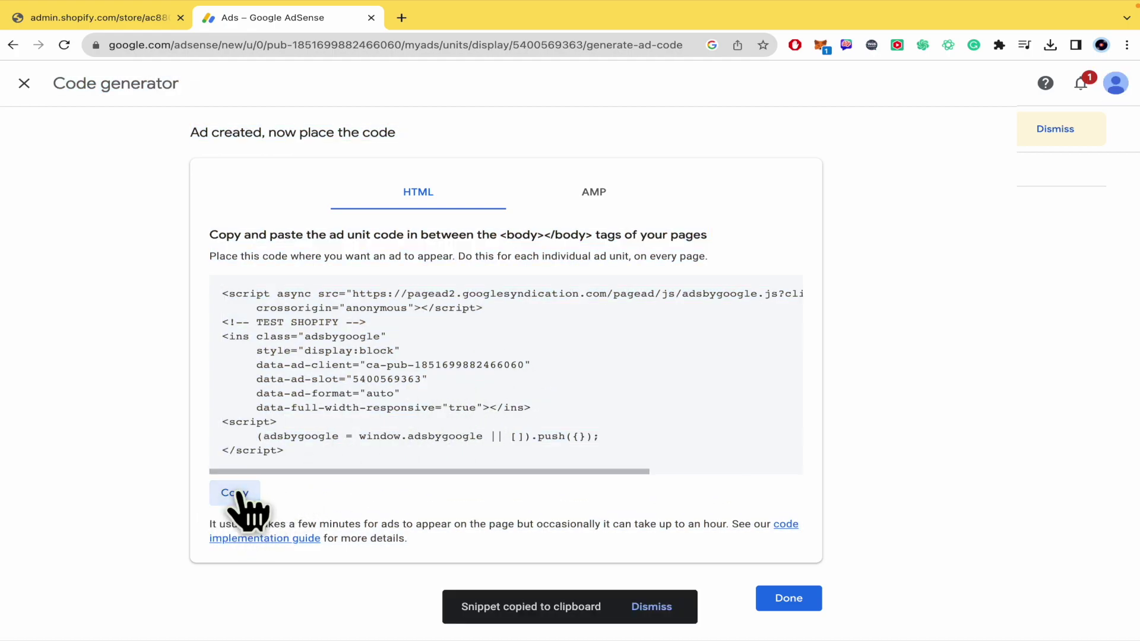
{"action": "left_click", "coordinate": [119, 19]}
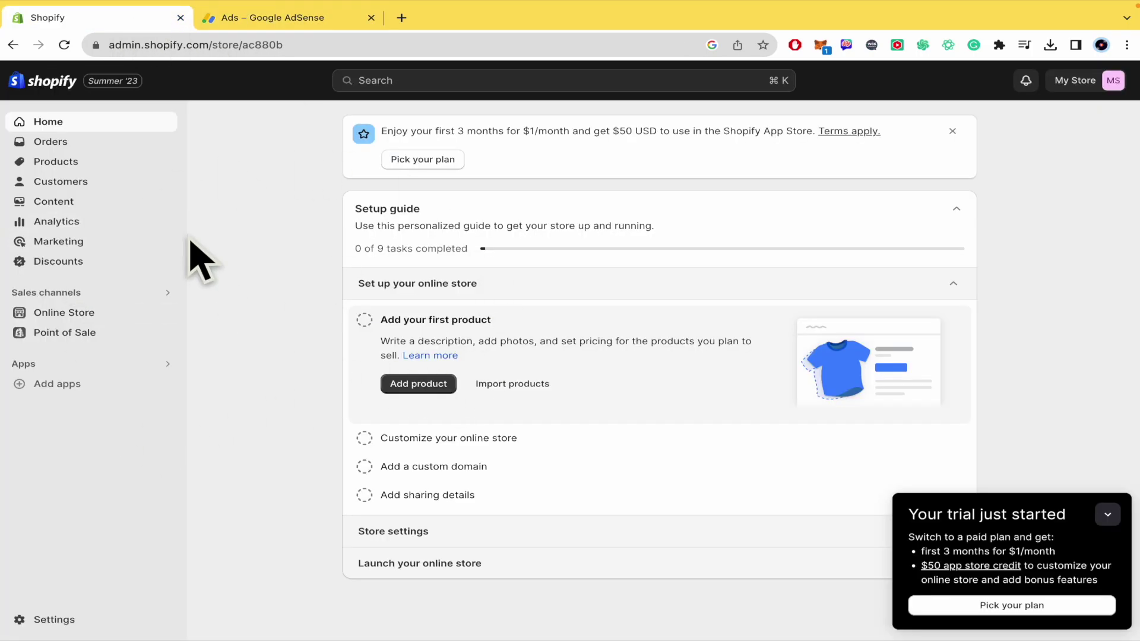
Step: Go to Online Store themes and customize the current Dawn theme
{"action": "left_click", "coordinate": [74, 313]}
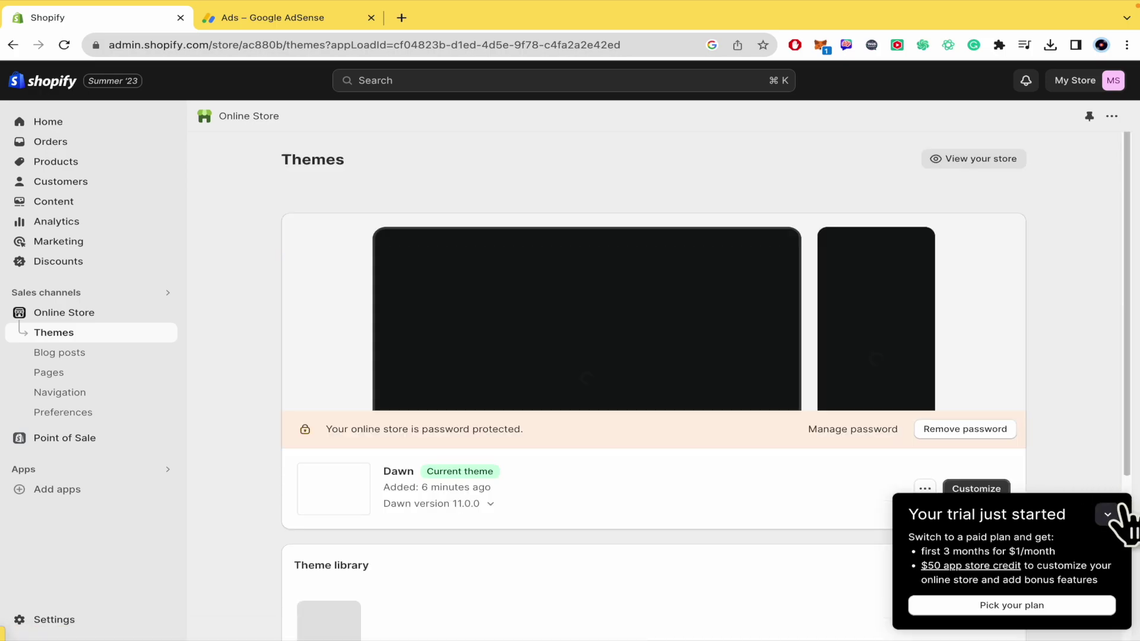
{"action": "left_click", "coordinate": [1110, 514]}
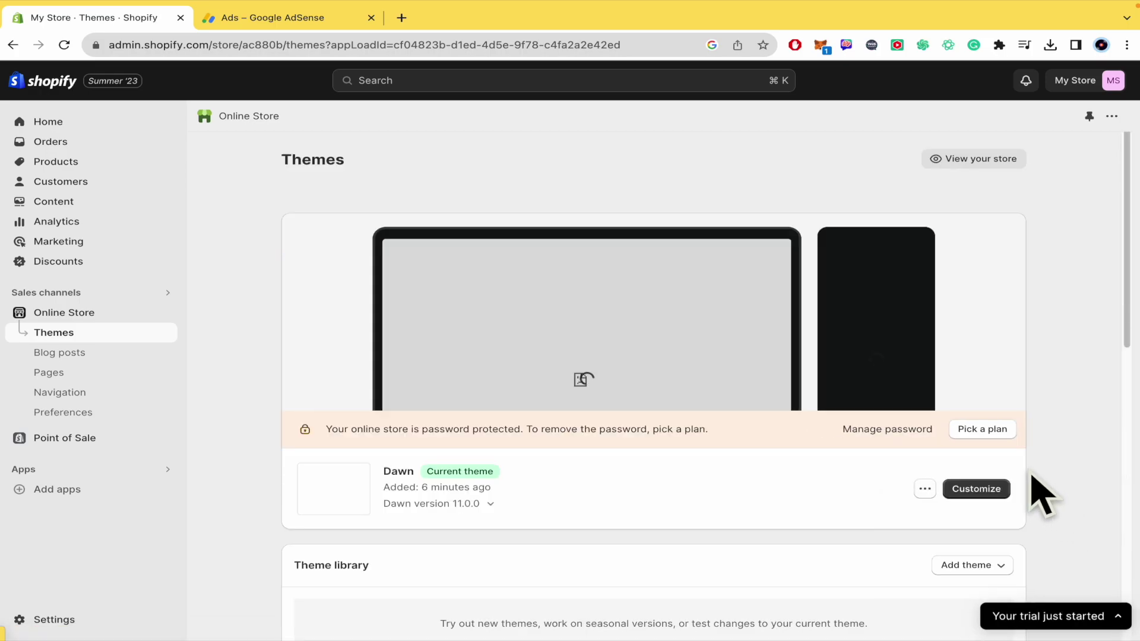
{"action": "scroll", "coordinate": [1038, 488], "scroll_direction": "down", "scroll_amount": 3}
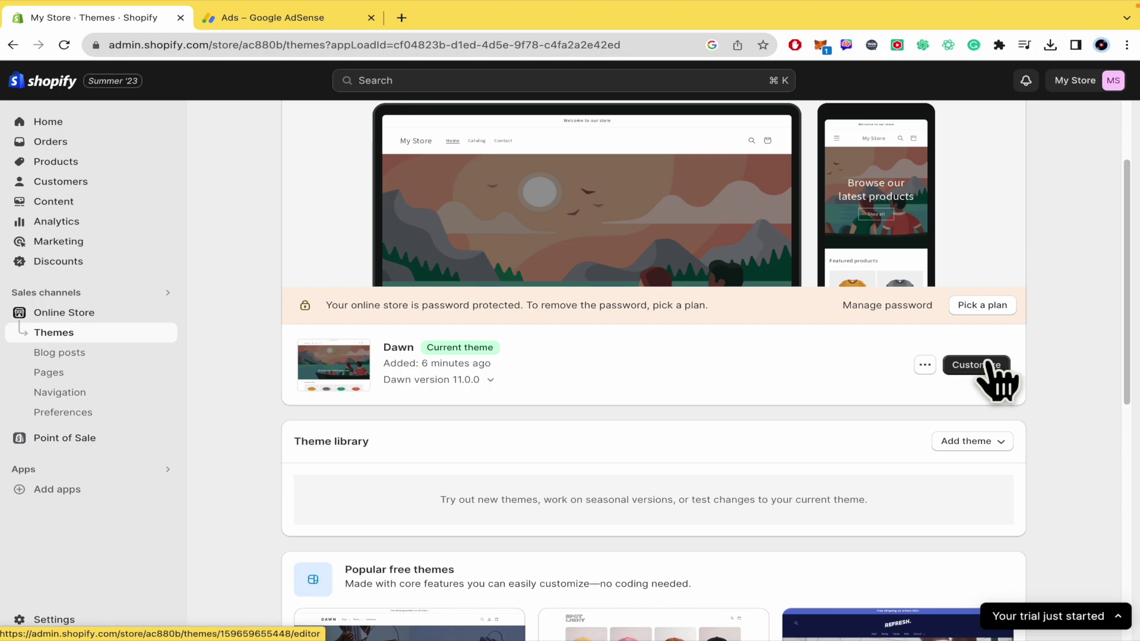
{"action": "left_click", "coordinate": [986, 366]}
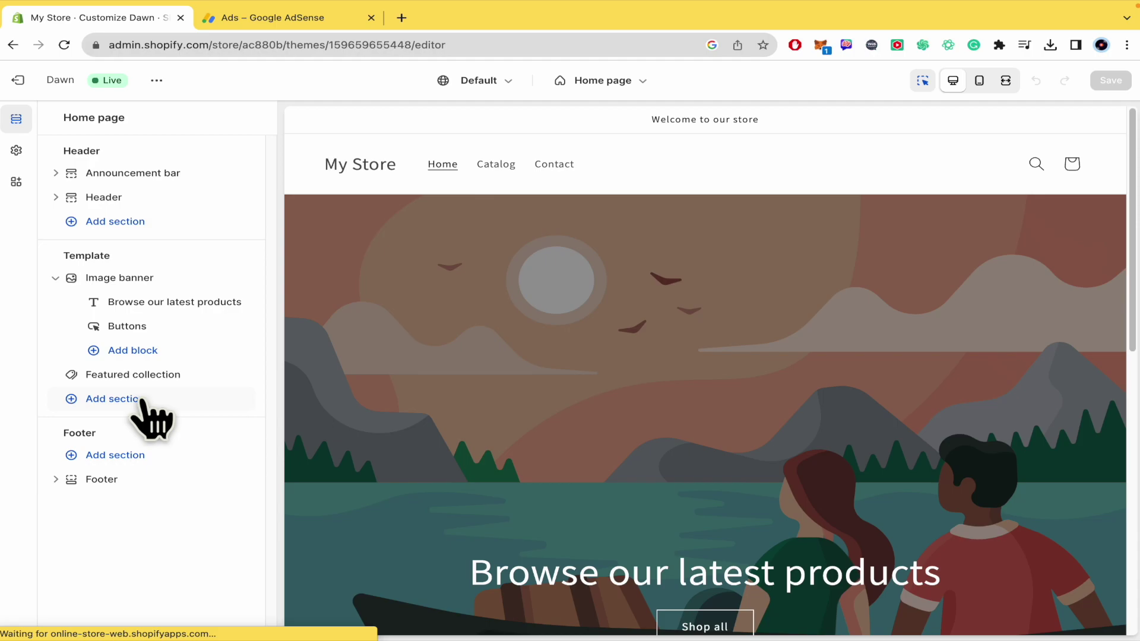
Step: Search 'cust' and add a Custom Liquid section to the home page template
{"action": "left_click", "coordinate": [152, 400]}
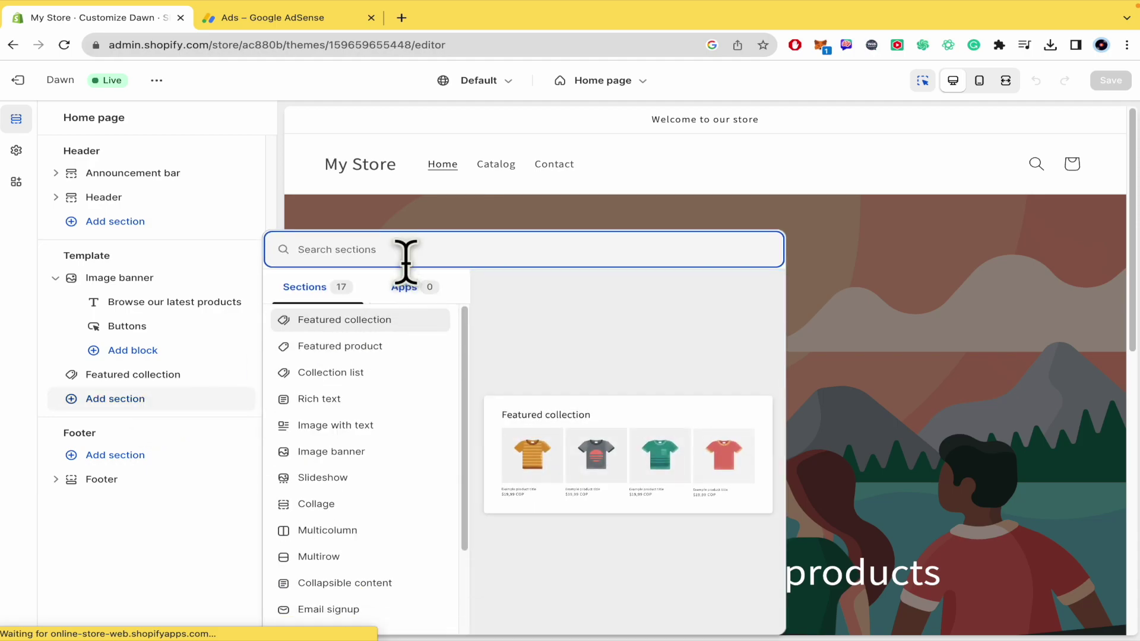
{"action": "type", "text": "cust"}
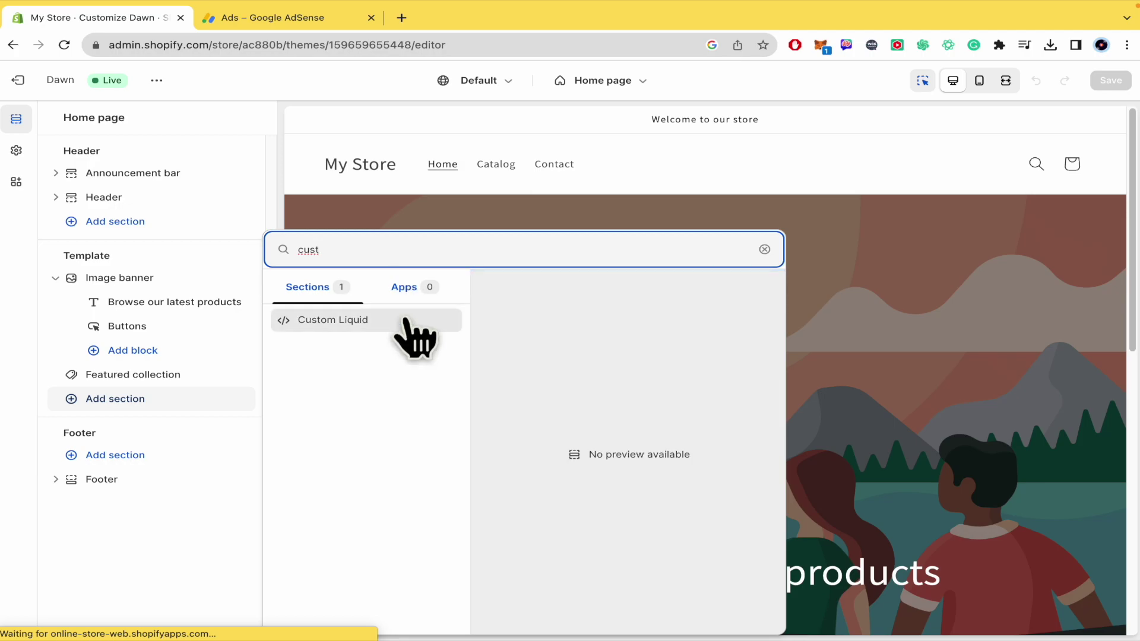
{"action": "left_click", "coordinate": [406, 332]}
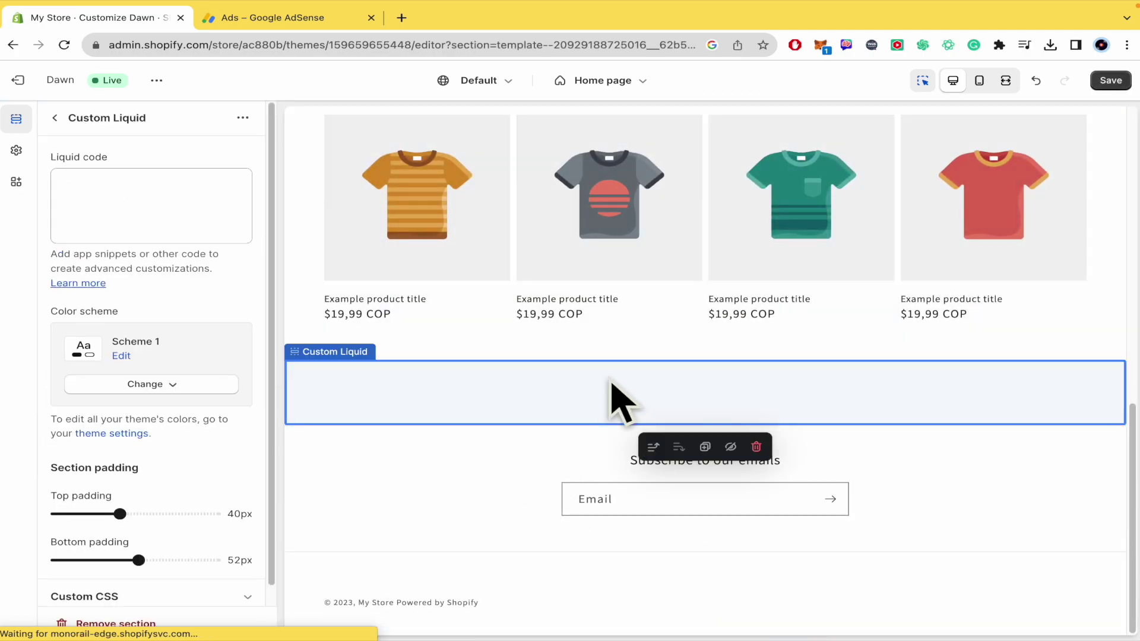
Step: Paste the copied AdSense code into the Custom Liquid code field and confirm it stuck
{"action": "left_click", "coordinate": [129, 178]}
{"action": "key", "text": "ctrl+v"}
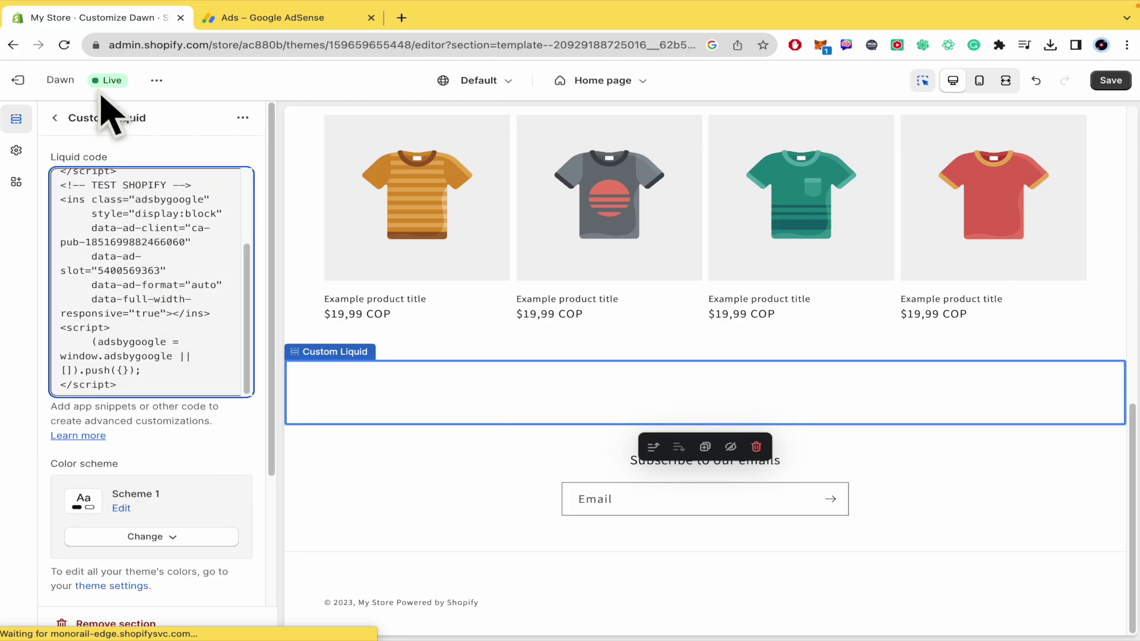
{"action": "left_click", "coordinate": [54, 117]}
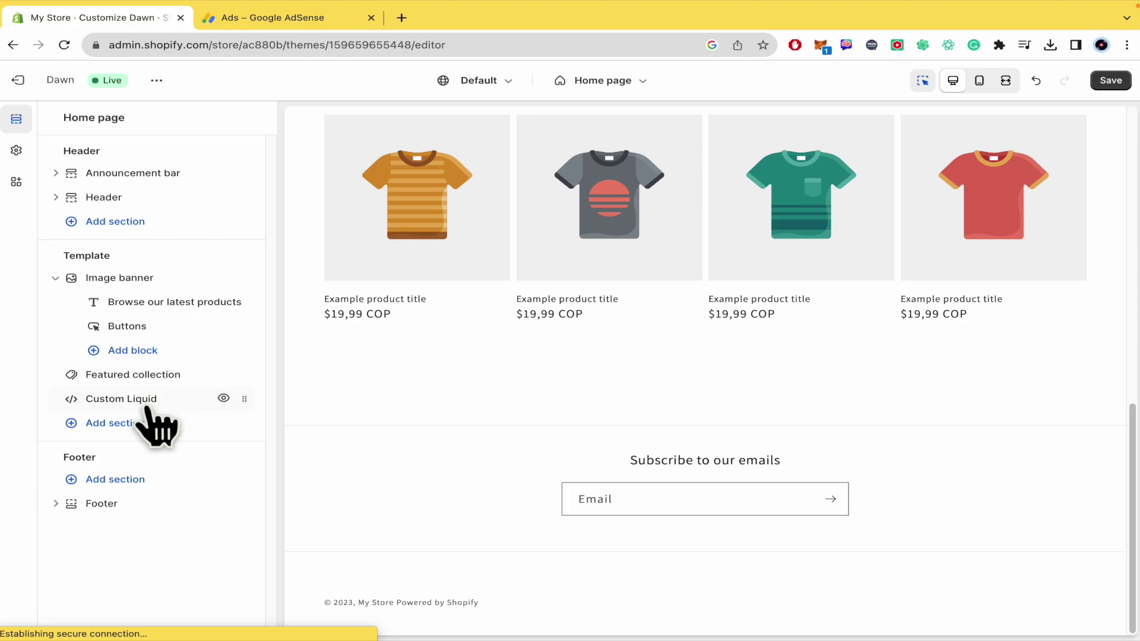
{"action": "left_click", "coordinate": [151, 398]}
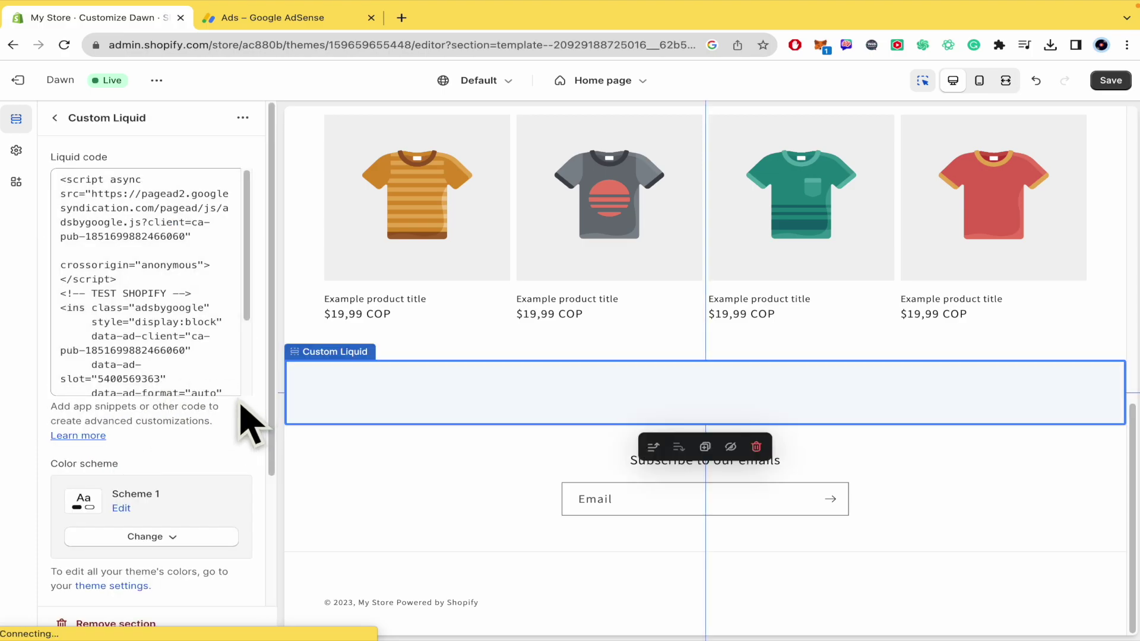
{"action": "left_click", "coordinate": [54, 117]}
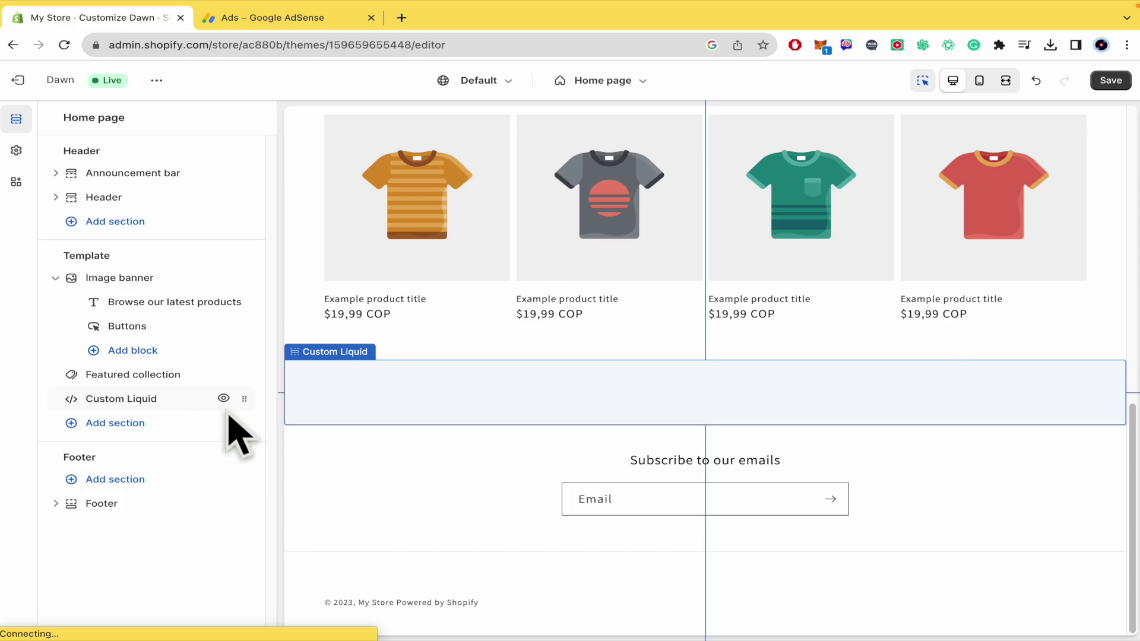
Step: Move Custom Liquid above Image banner, check its code, and save the theme
{"action": "left_click_drag", "start_coordinate": [246, 396], "coordinate": [244, 292]}
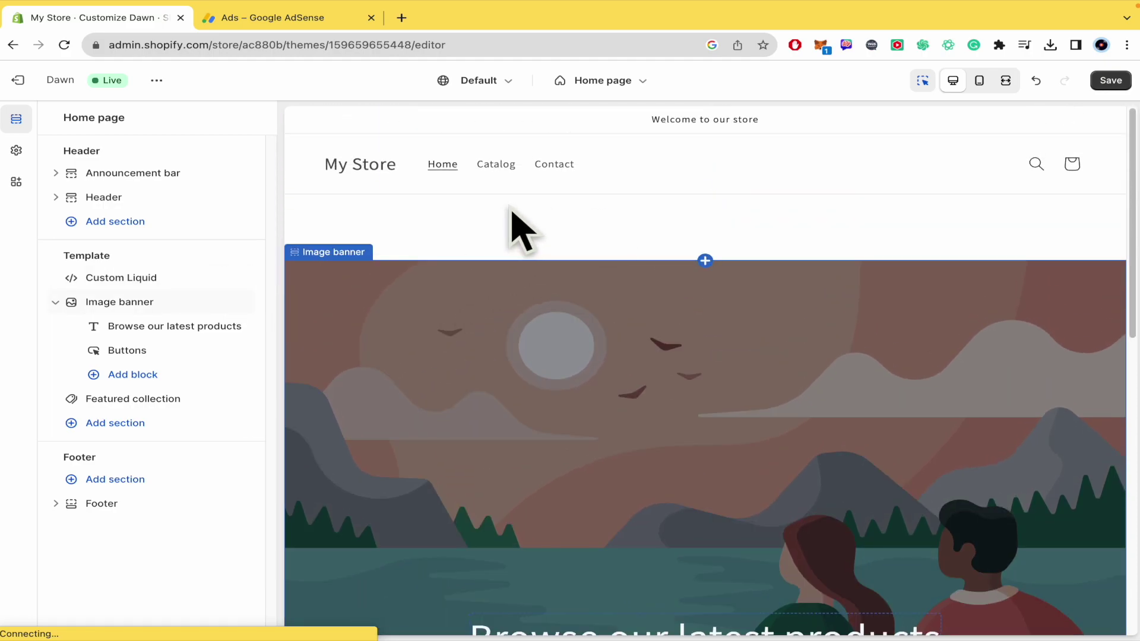
{"action": "left_click", "coordinate": [161, 284]}
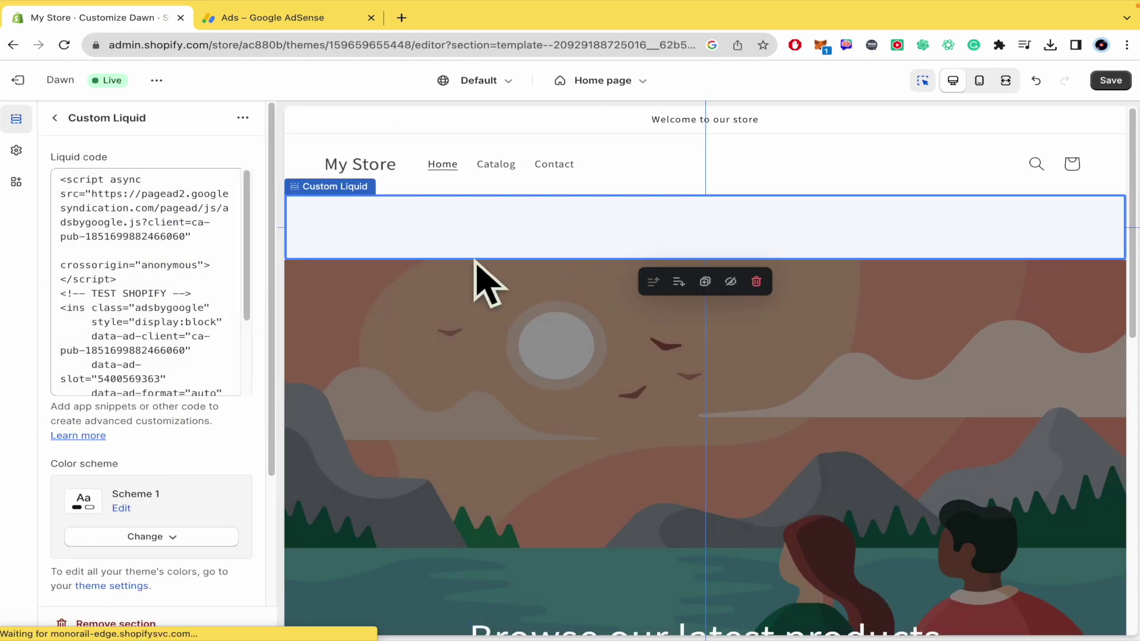
{"action": "scroll", "coordinate": [178, 427], "scroll_direction": "down", "scroll_amount": 3}
{"action": "scroll", "coordinate": [178, 469], "scroll_direction": "up", "scroll_amount": 3}
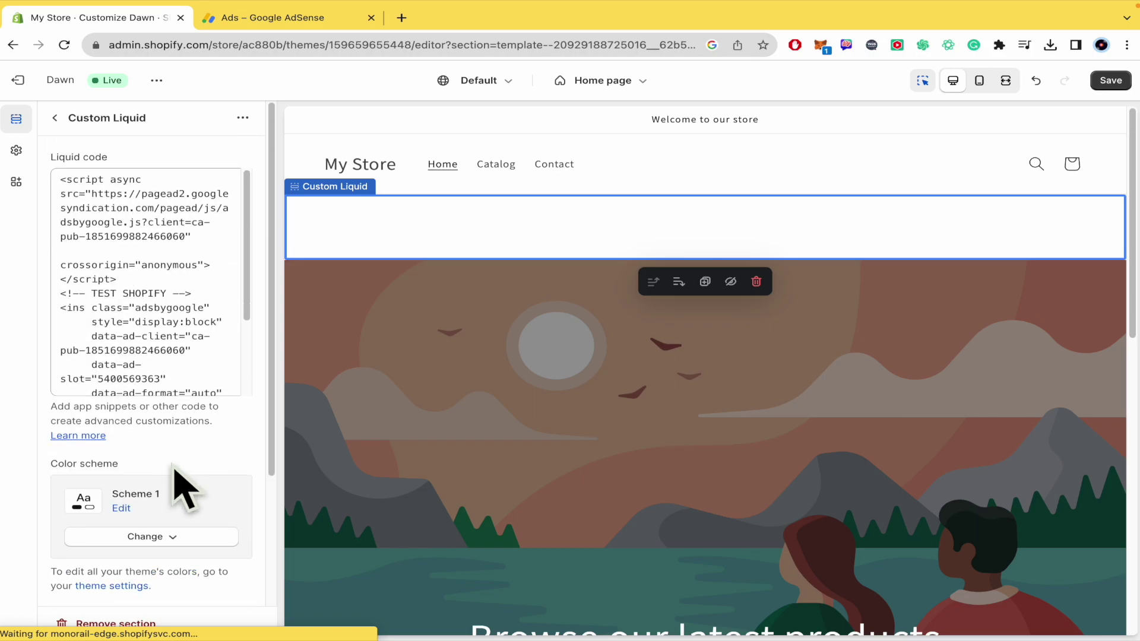
{"action": "left_click", "coordinate": [1111, 82]}
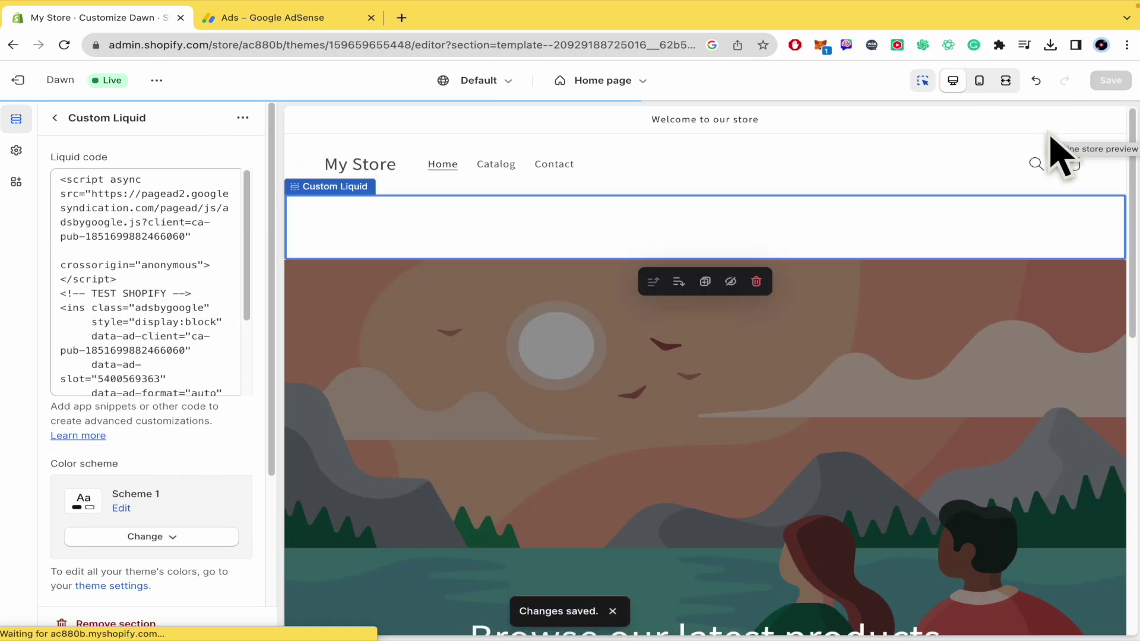
{"action": "left_click", "coordinate": [56, 118]}
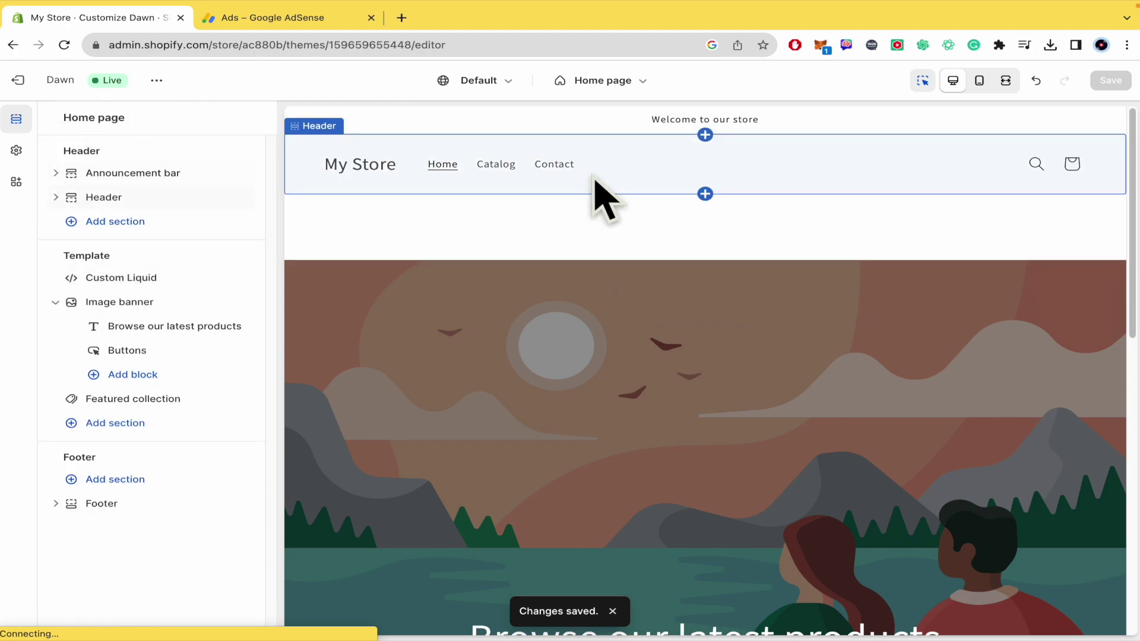